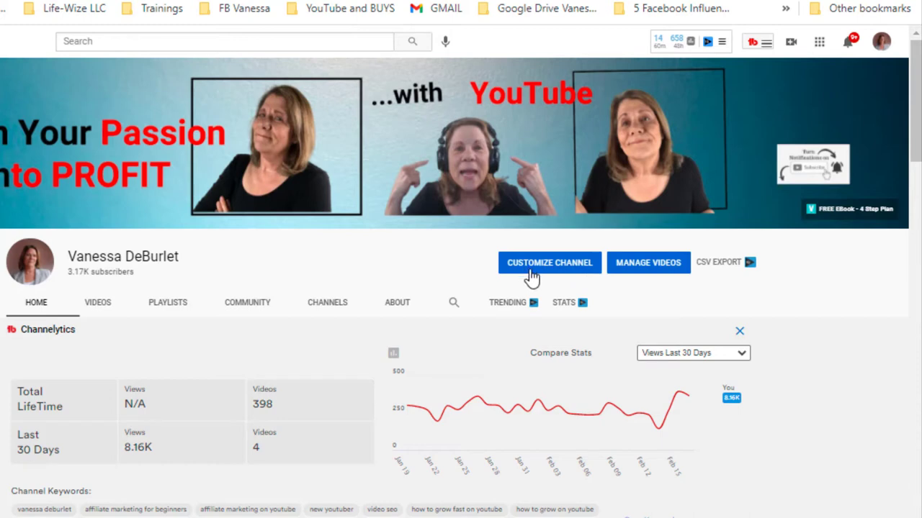
- Scroll the channel homepage down to the Featured Channels section showing five channels
click(881, 43)
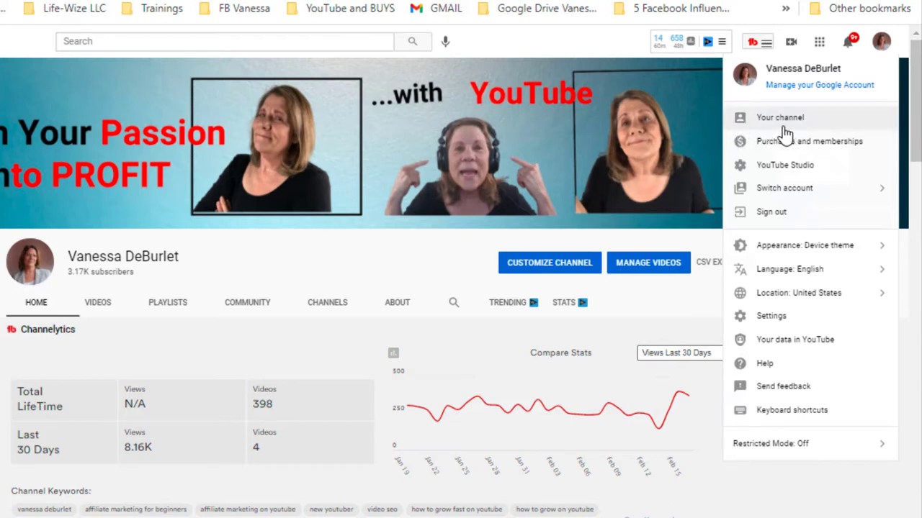
click(424, 260)
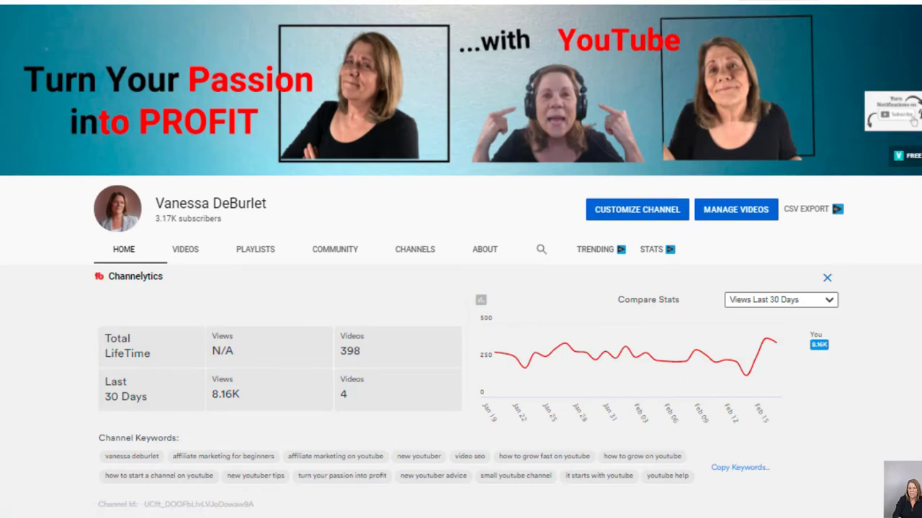
scroll(876, 167, down, 5)
scroll(472, 274, down, 5)
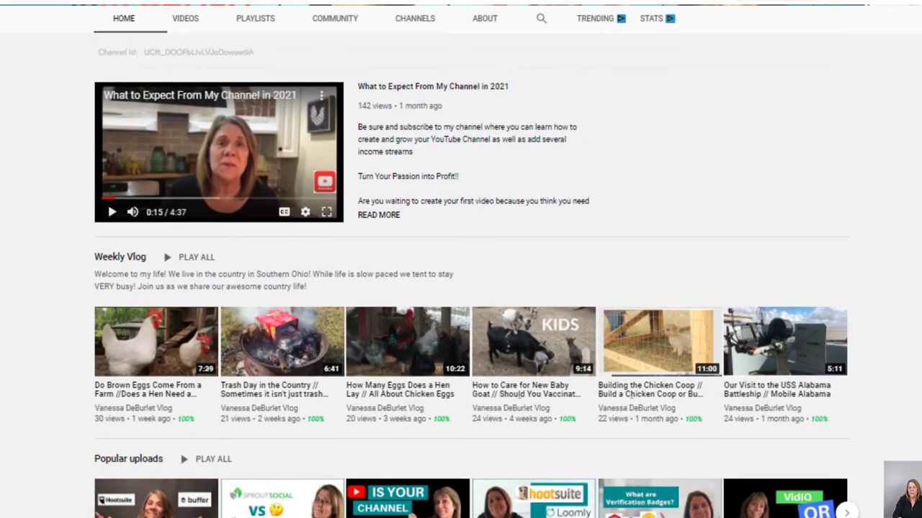
scroll(472, 274, down, 7)
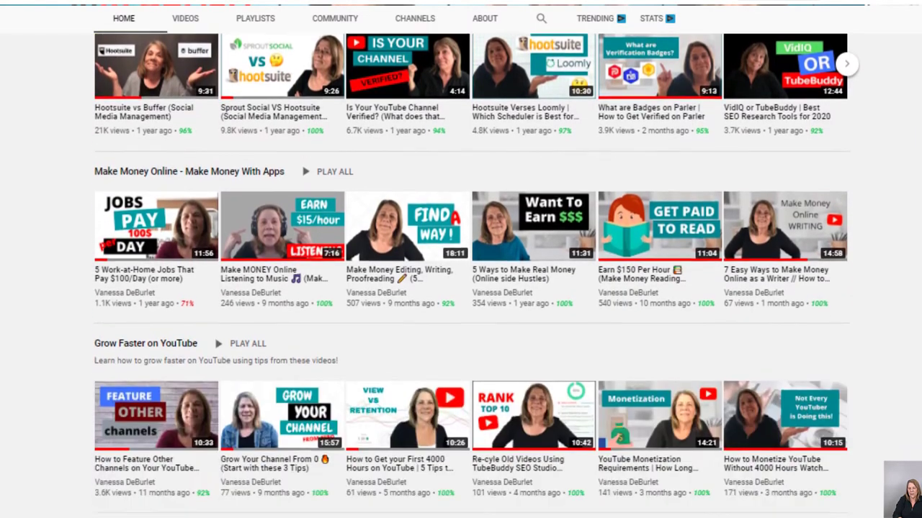
scroll(472, 274, down, 8)
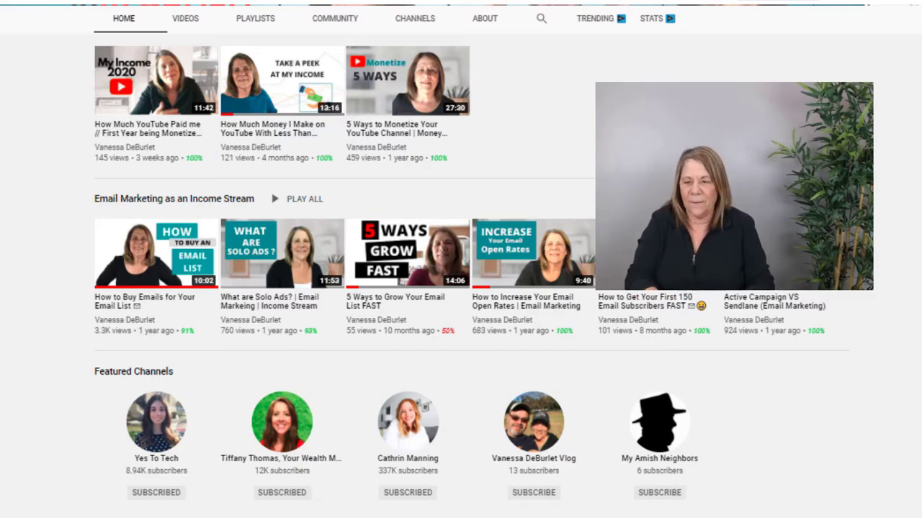
scroll(461, 273, up, 1)
- Scroll back up toward the top of the channel homepage
scroll(666, 204, up, 20)
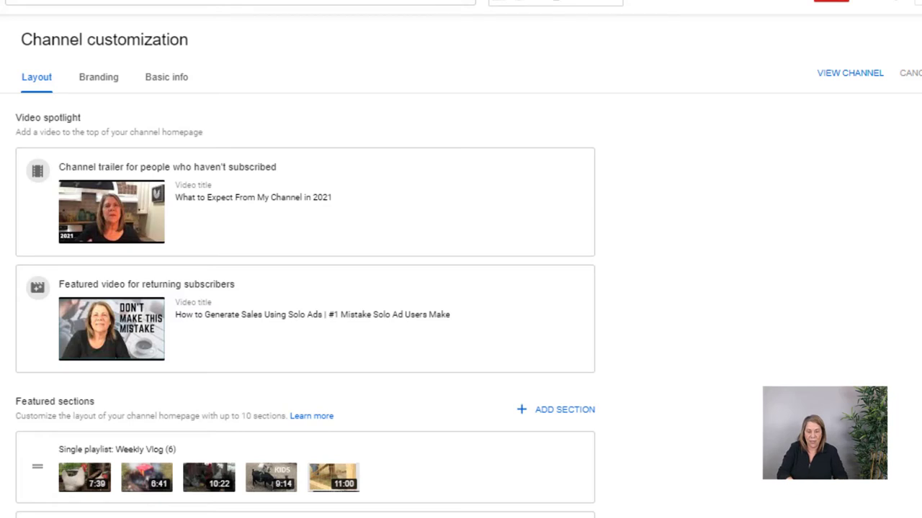
scroll(305, 288, down, 3)
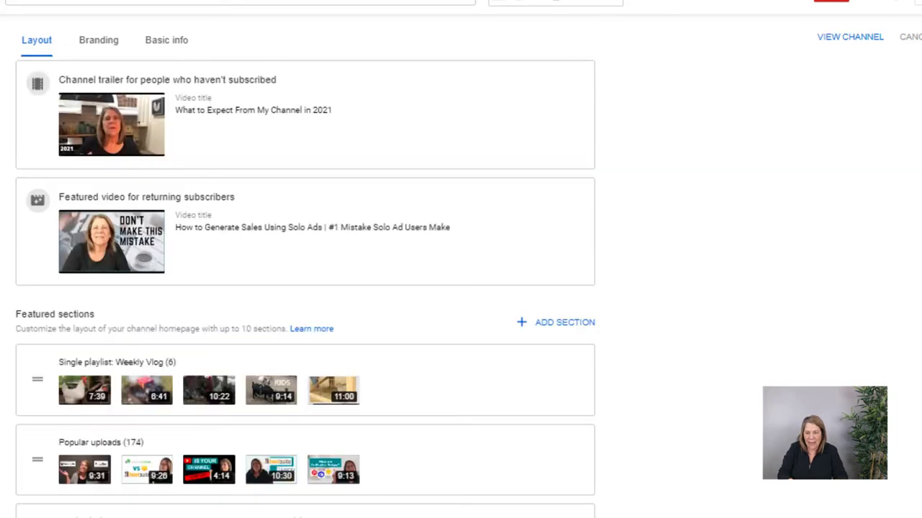
scroll(305, 288, down, 1)
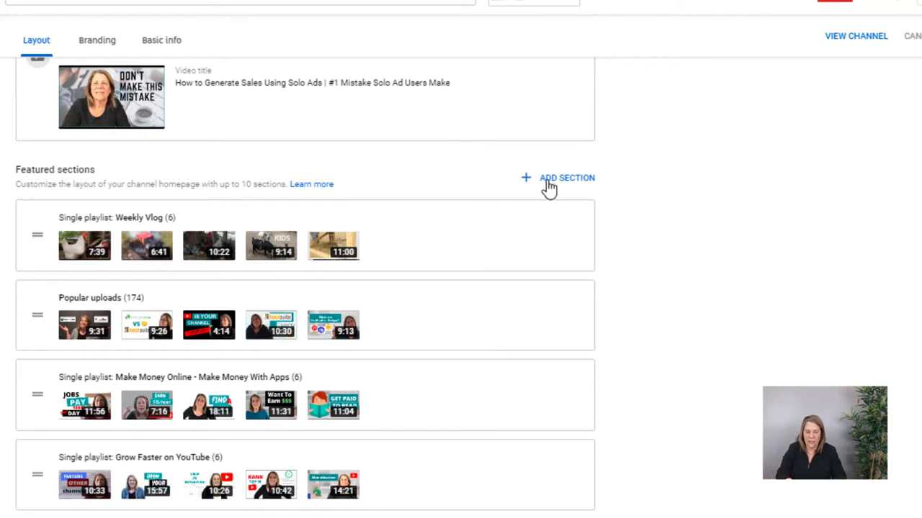
click(549, 187)
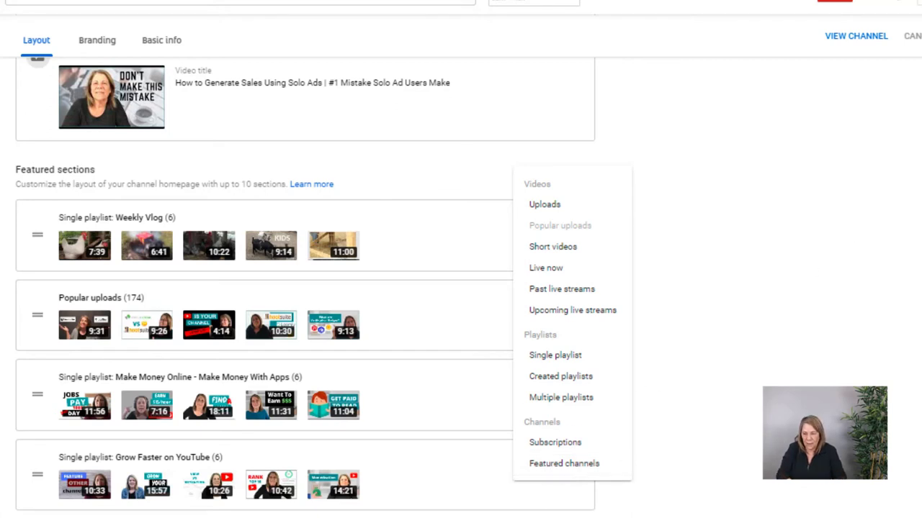
key(Escape)
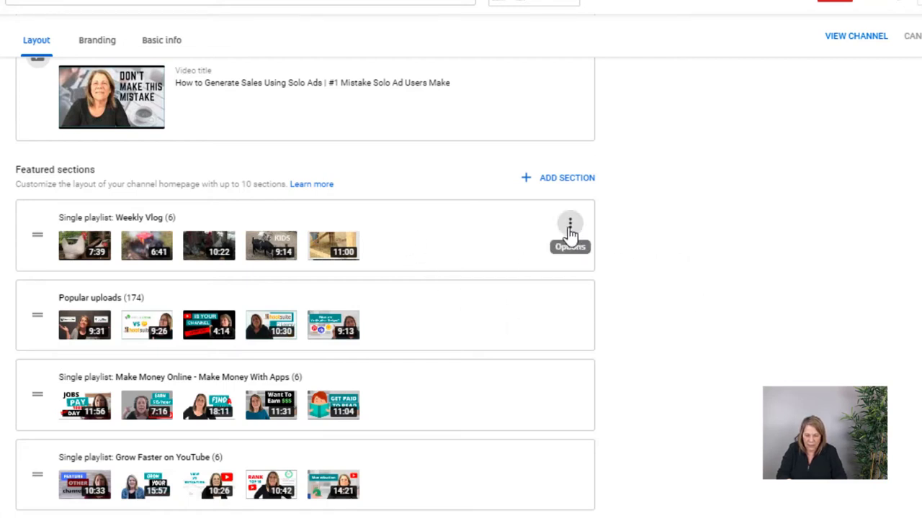
click(569, 232)
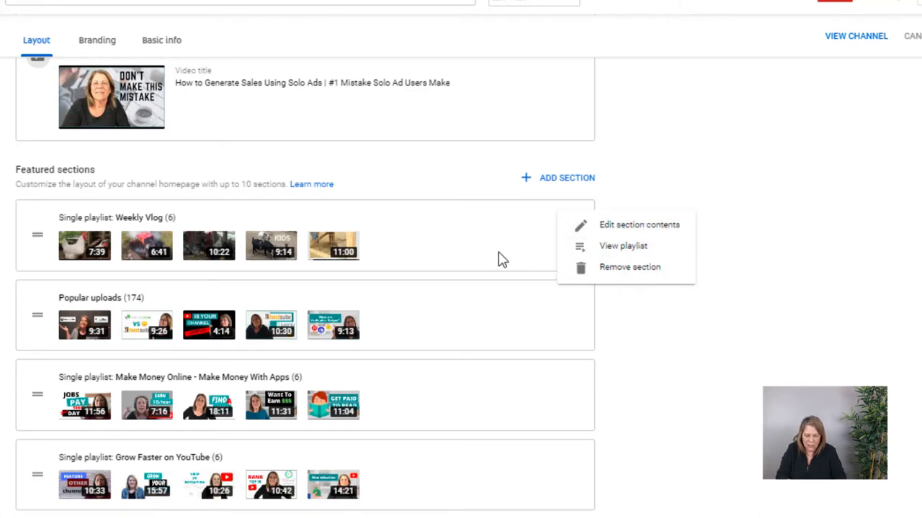
click(717, 117)
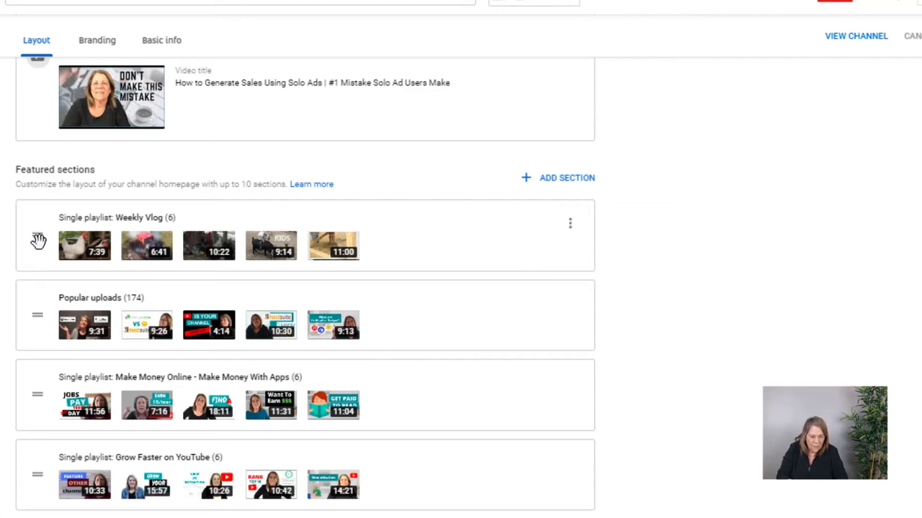
- Show dragging the Weekly Vlog and Featured Channels sections, then open Featured Channels' options
mouse_move(37, 243)
mouse_down()
mouse_move(41, 280)
mouse_move(41, 247)
mouse_up()
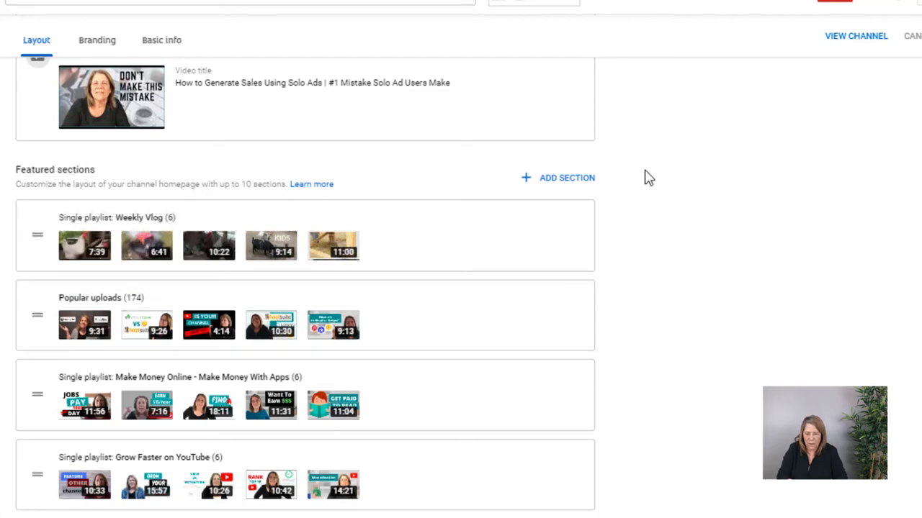
scroll(305, 288, down, 6)
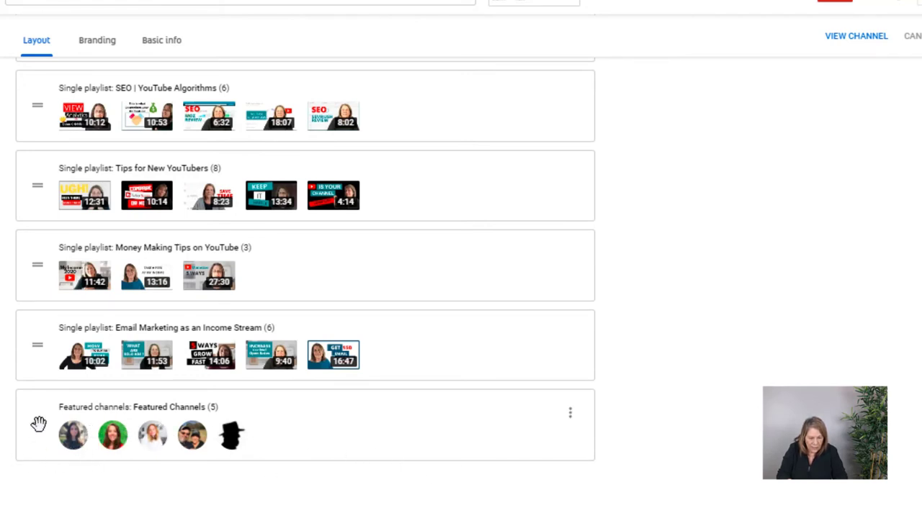
mouse_move(38, 424)
mouse_down()
mouse_move(39, 323)
mouse_move(34, 430)
mouse_up()
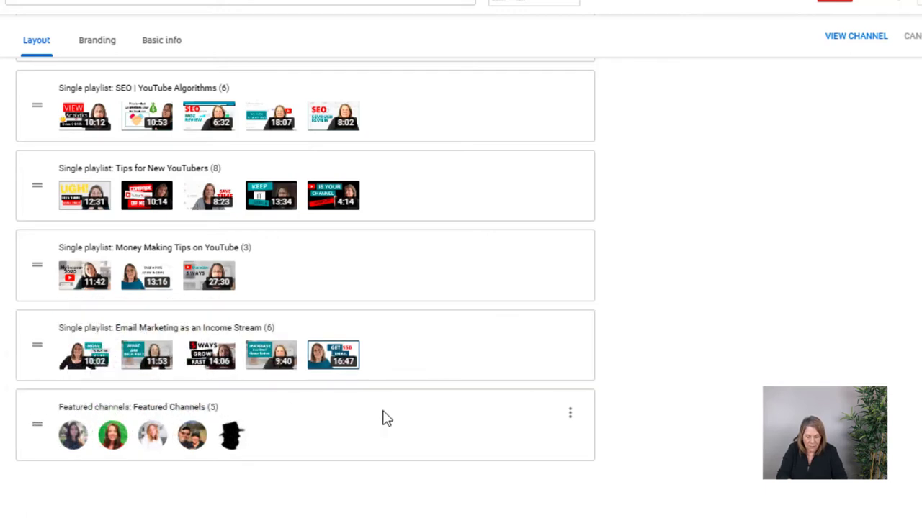
click(570, 421)
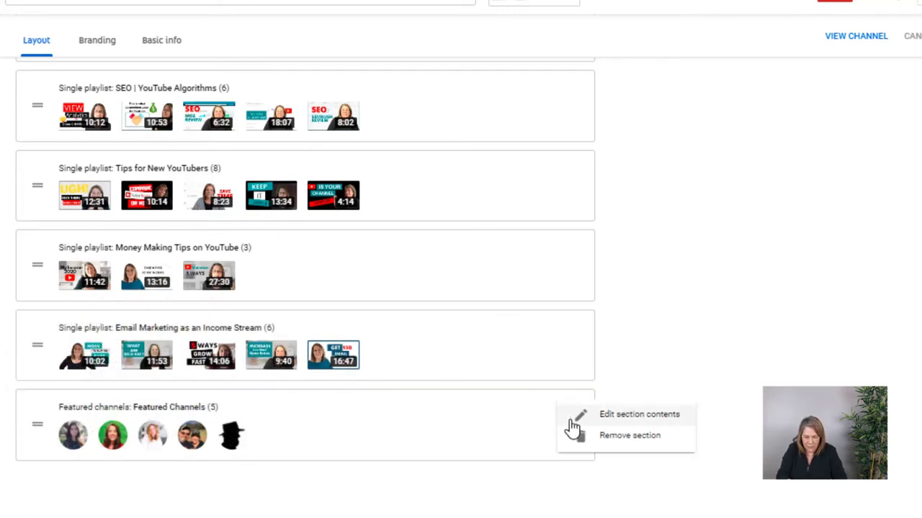
- Choose Edit section contents for Featured Channels and focus the channel search box
click(638, 415)
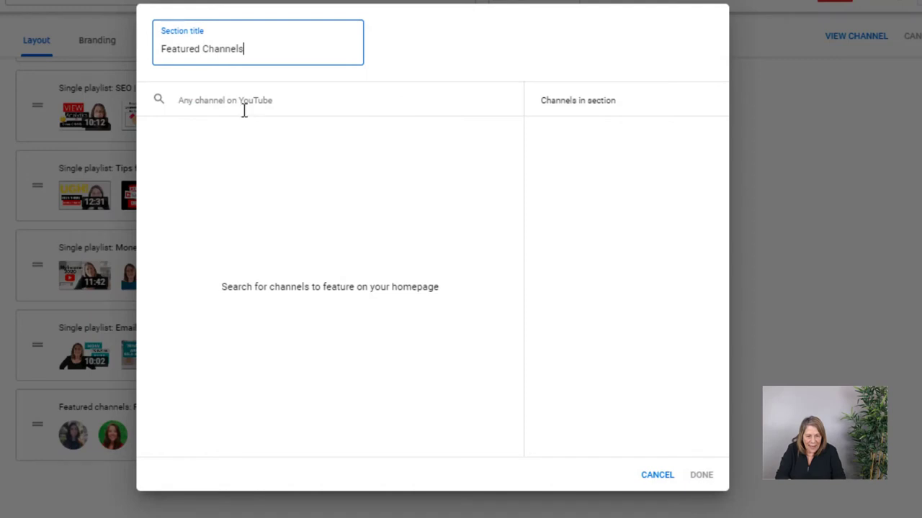
click(202, 103)
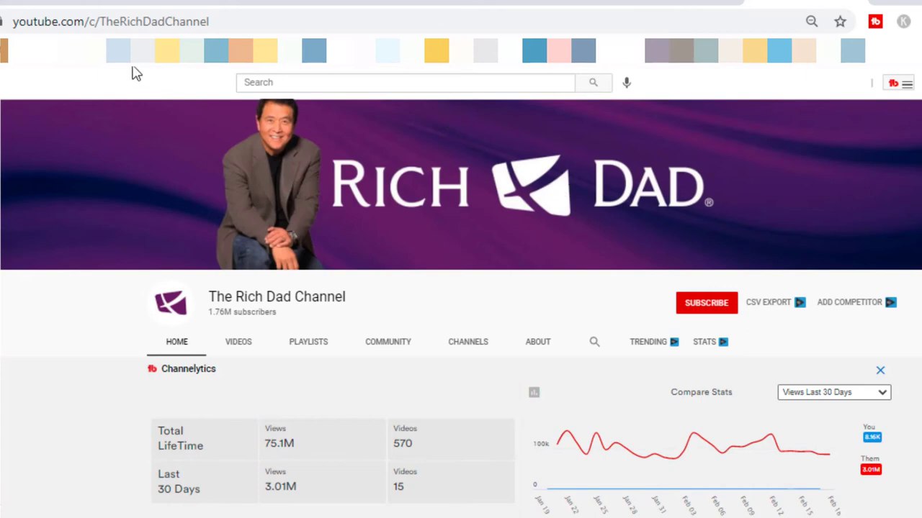
- Copy The Rich Dad Channel's URL and paste it into the Studio channel search
click(135, 22)
click(136, 22)
key(ctrl+c)
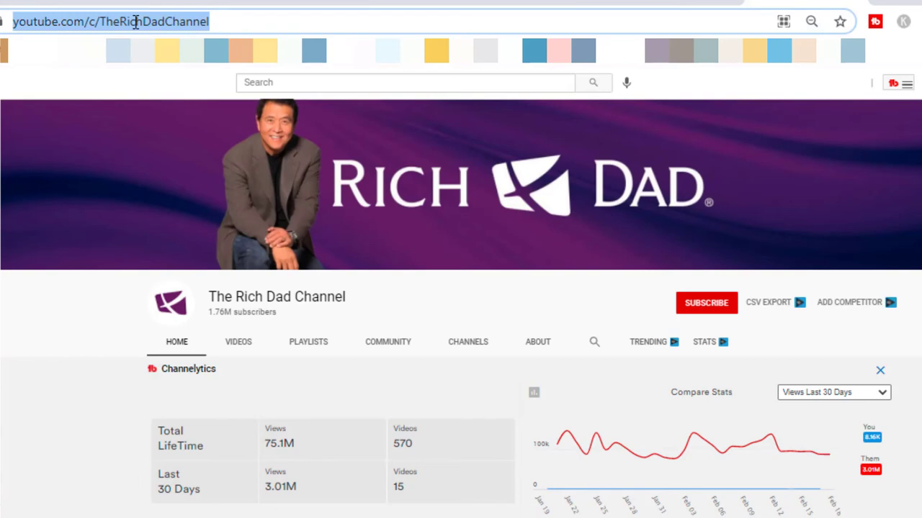
click(552, 2)
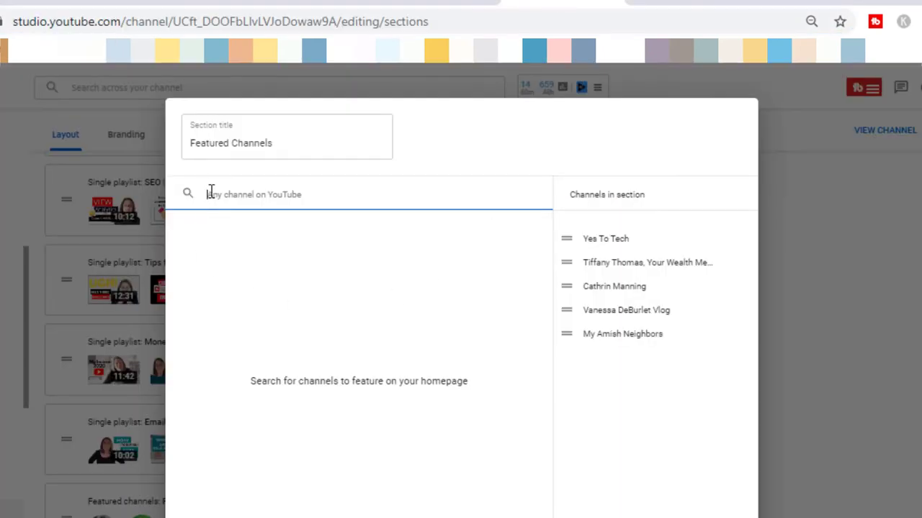
key(ctrl+v)
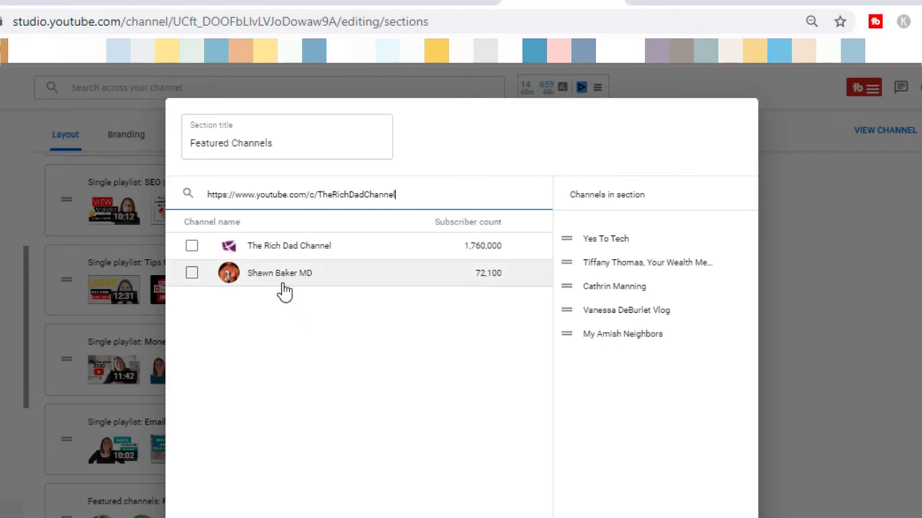
- Tick The Rich Dad Channel instead of Shawn Baker MD and save with DONE
click(192, 277)
click(193, 281)
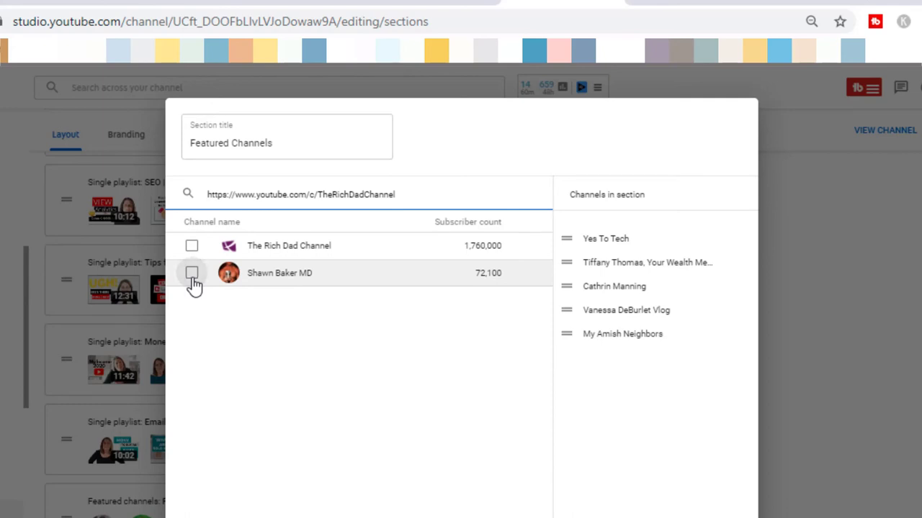
click(191, 247)
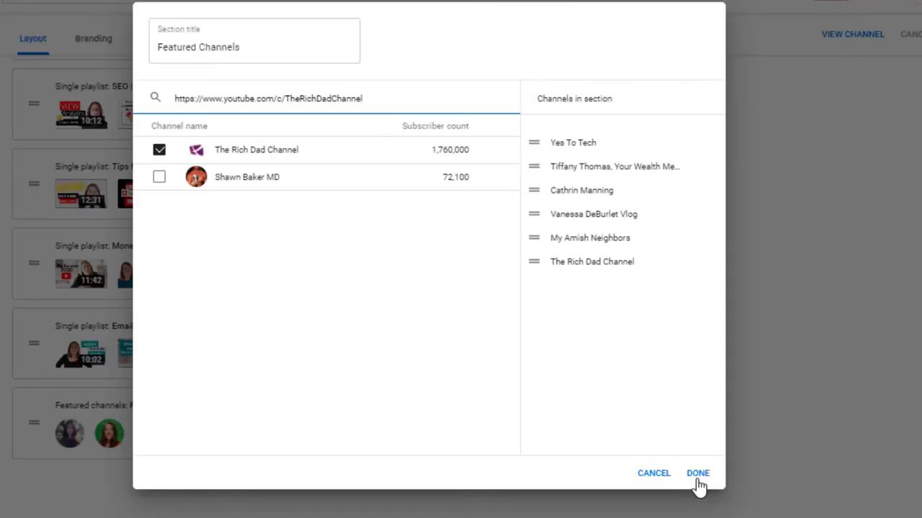
click(698, 476)
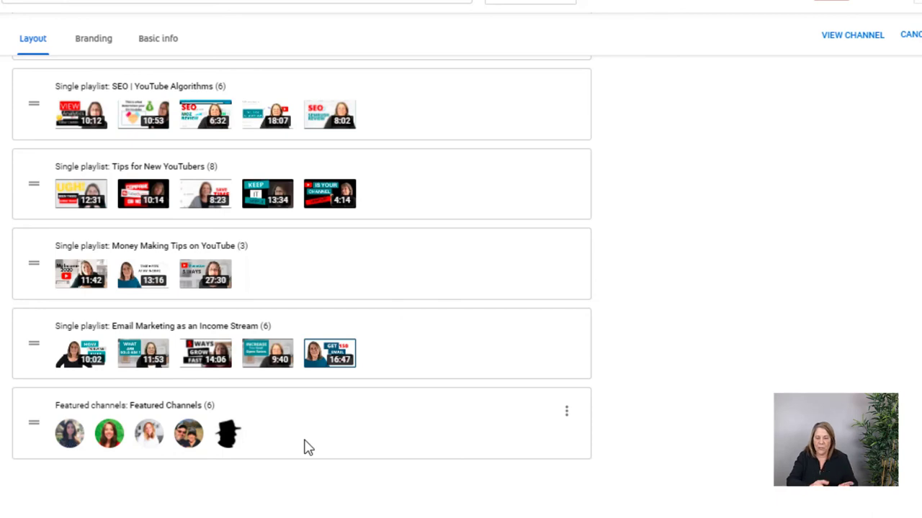
- Choose Edit section contents from the Featured Channels section's three-dot menu
click(567, 411)
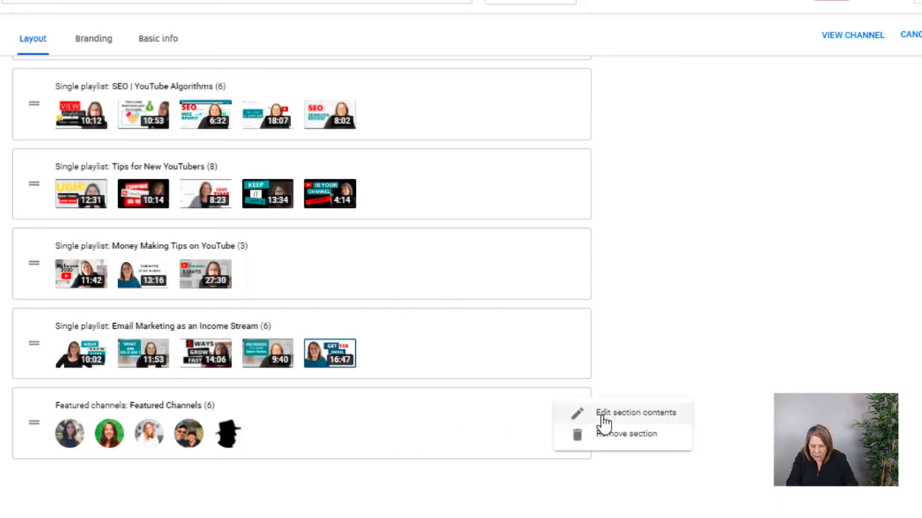
click(603, 424)
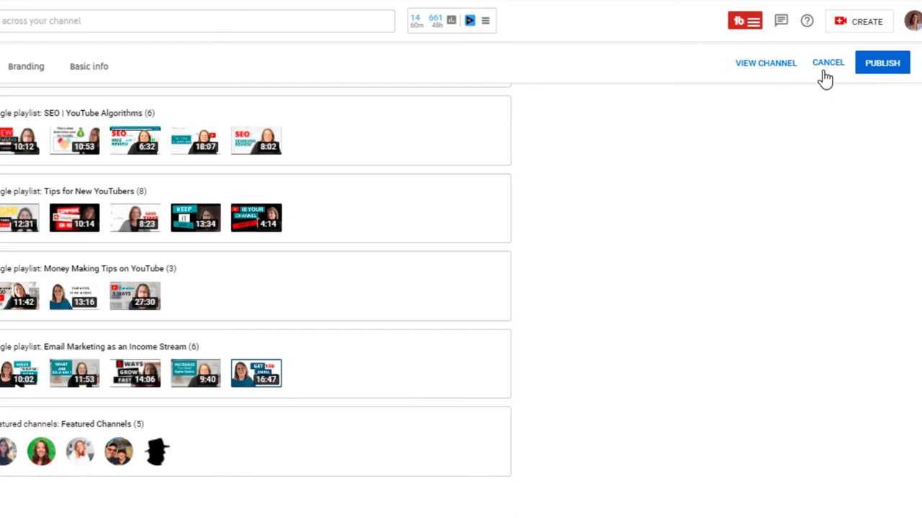
- Publish the channel layout changes with the PUBLISH button
click(869, 76)
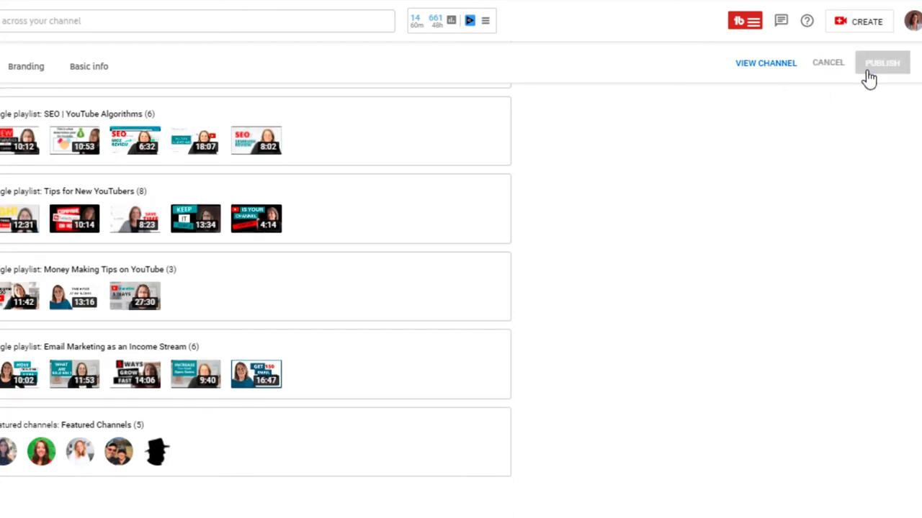